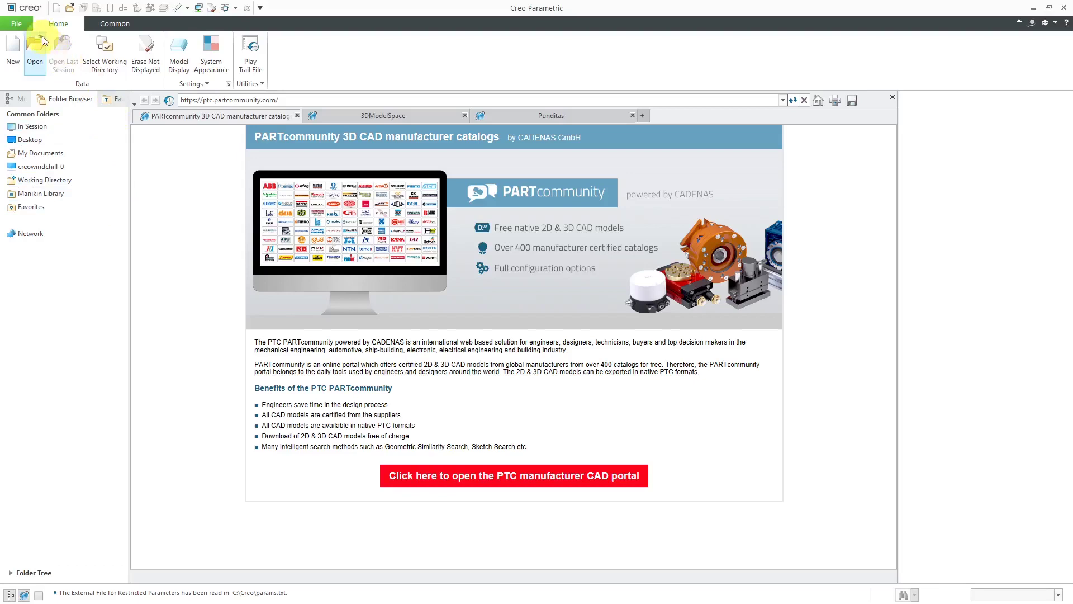
Step: Open the Server Management dialog from File > Manage Session
click(23, 26)
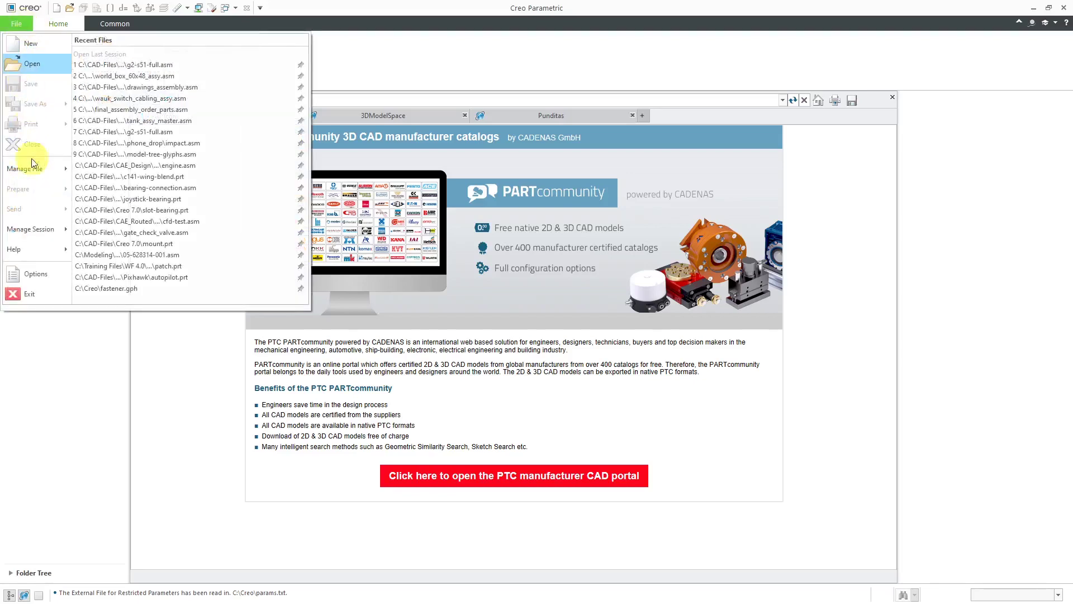
mouse_move(38, 224)
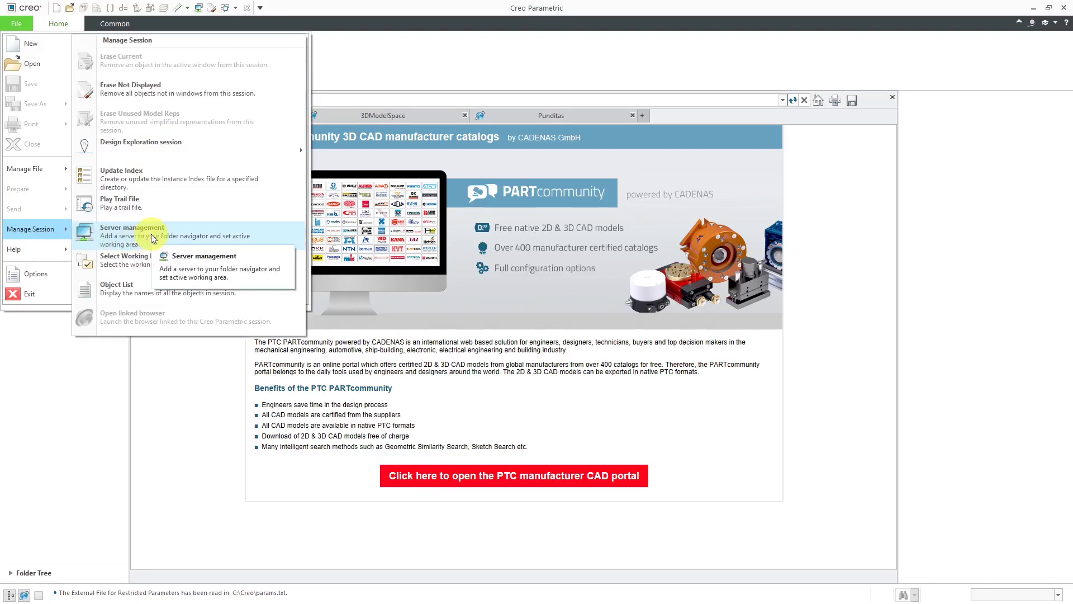
click(391, 79)
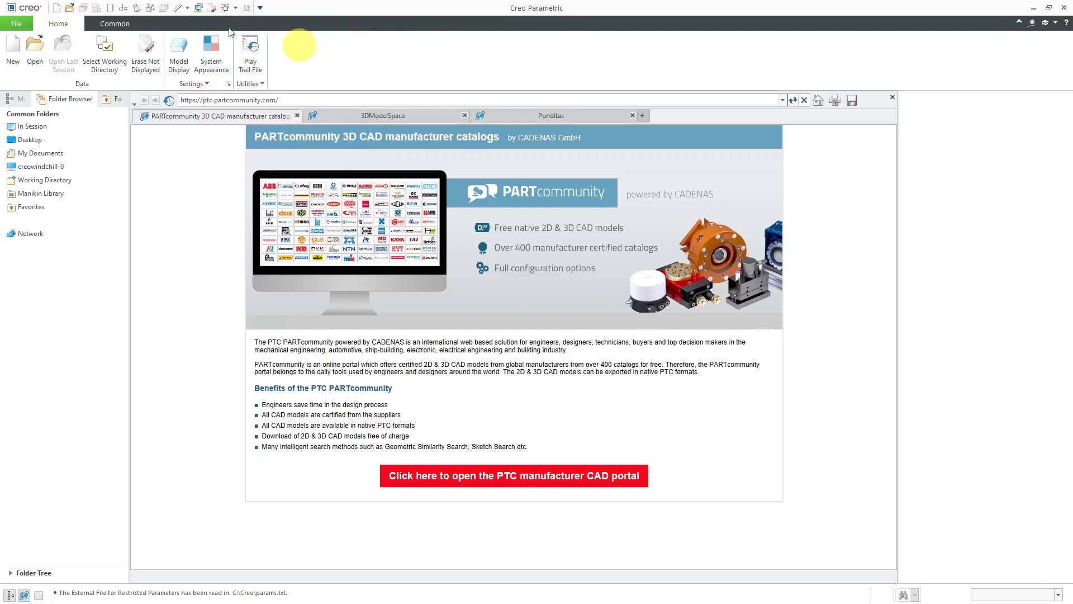
Step: Bring the Server Management window to the front and open its Server actions menu
click(200, 10)
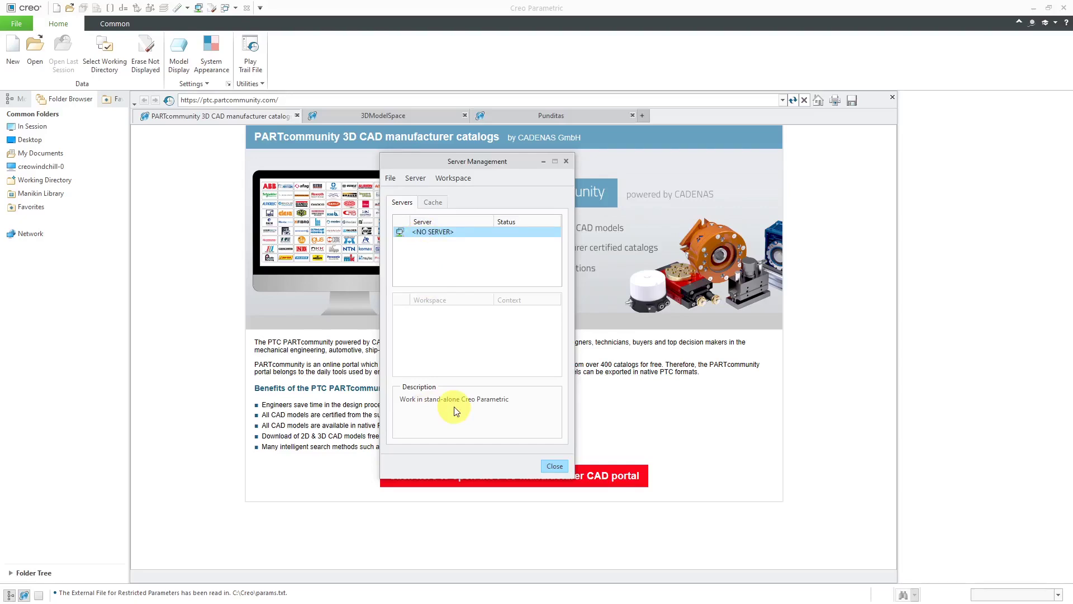
click(419, 181)
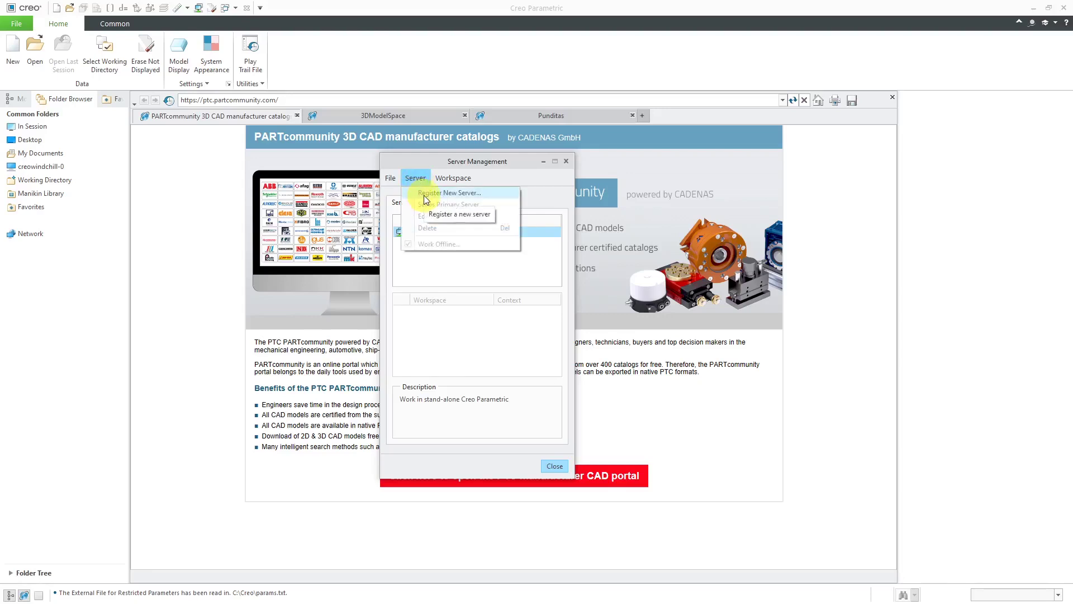
click(426, 193)
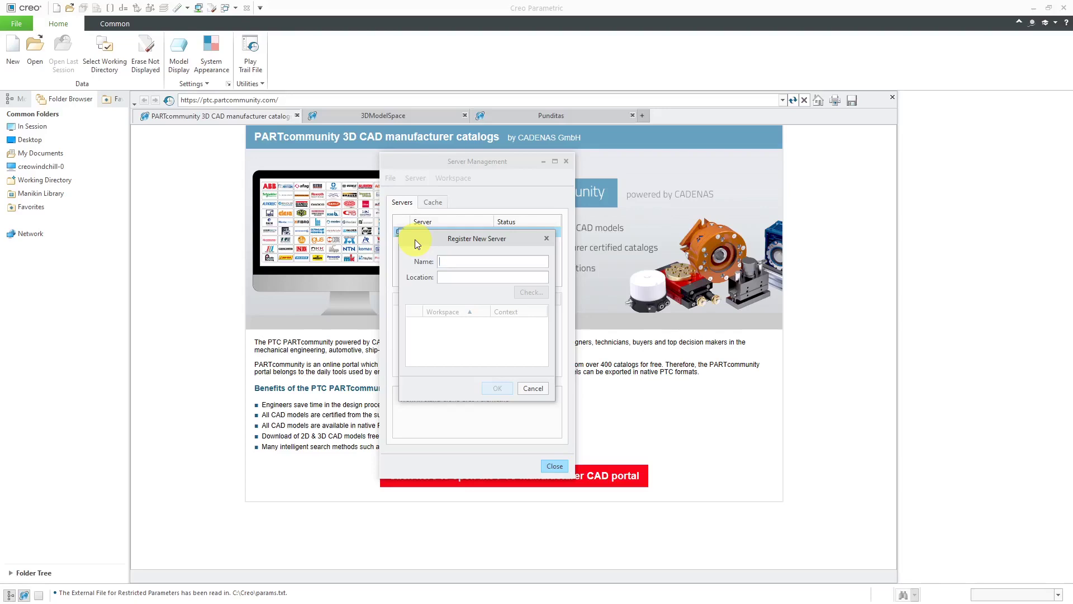
text(MCAE)
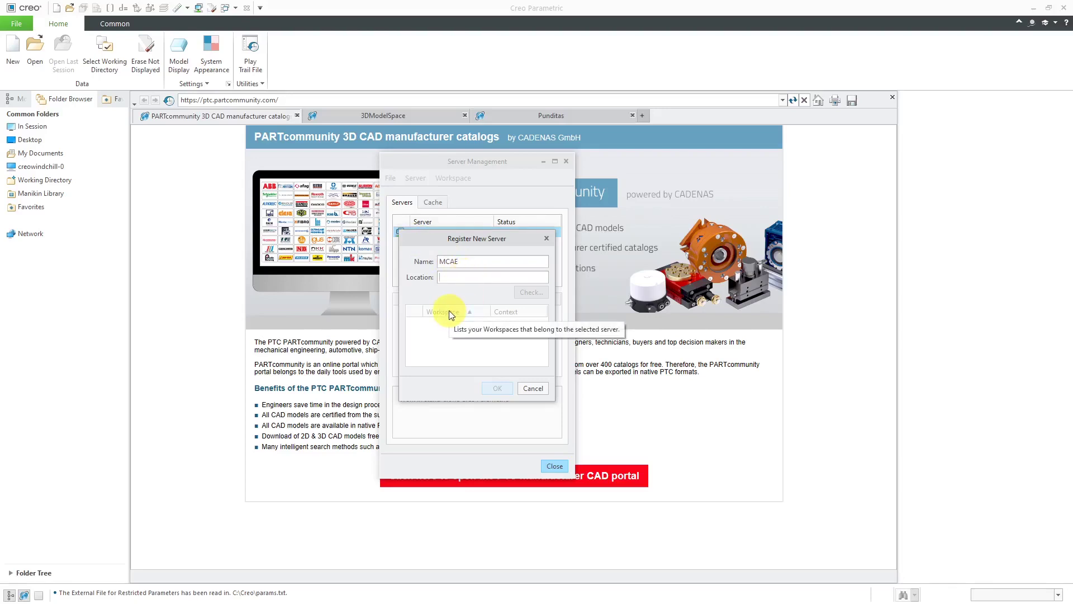
text(http)
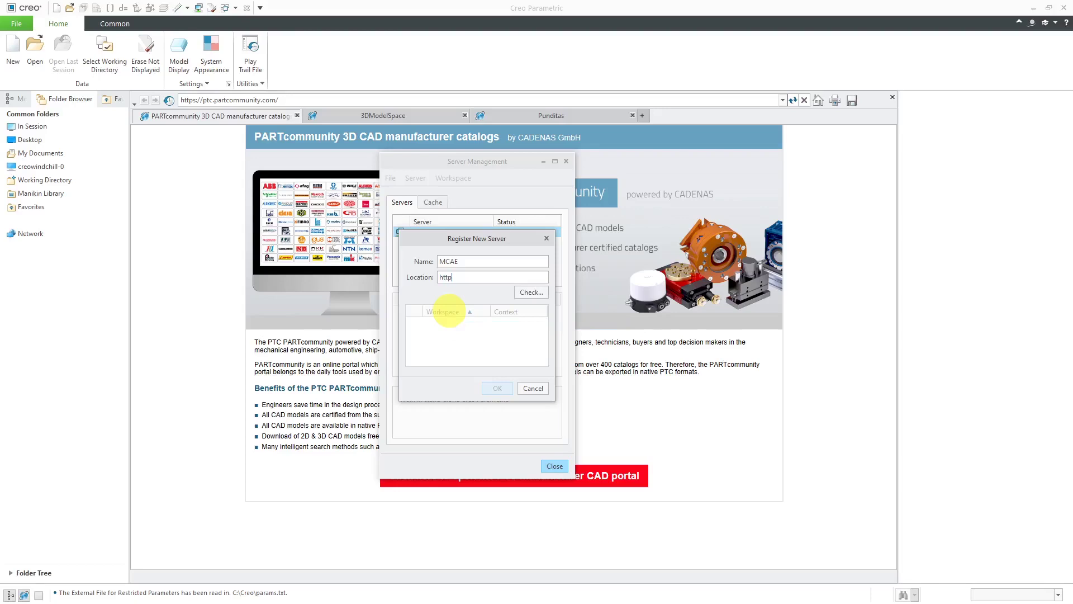
text(s://icenterv01.ptc.com/Windchill)
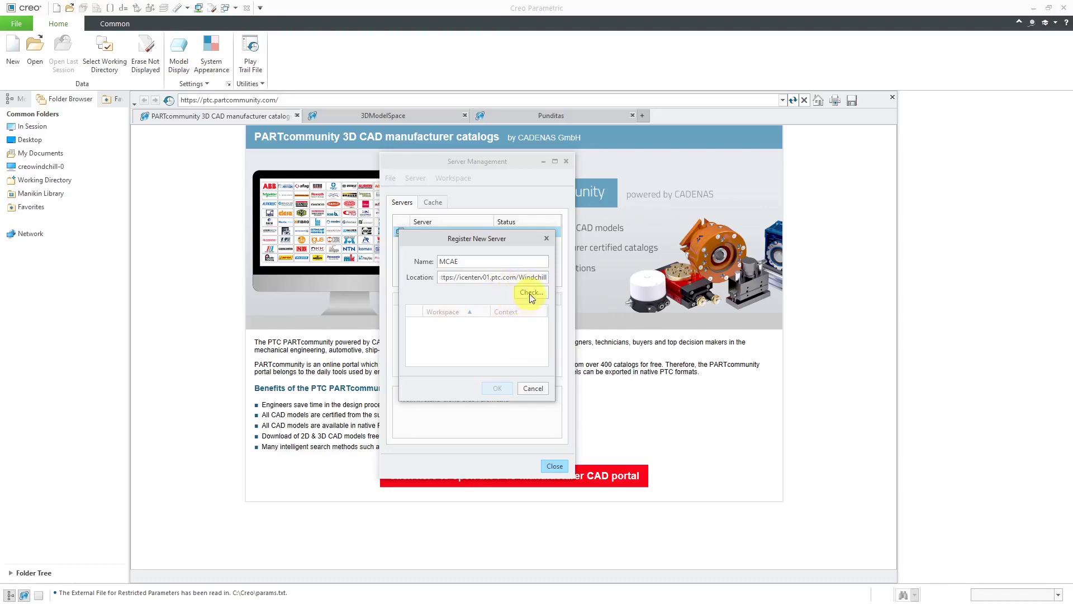
Step: Check the server for its workspaces and enlarge the registration window so names read fully
click(529, 293)
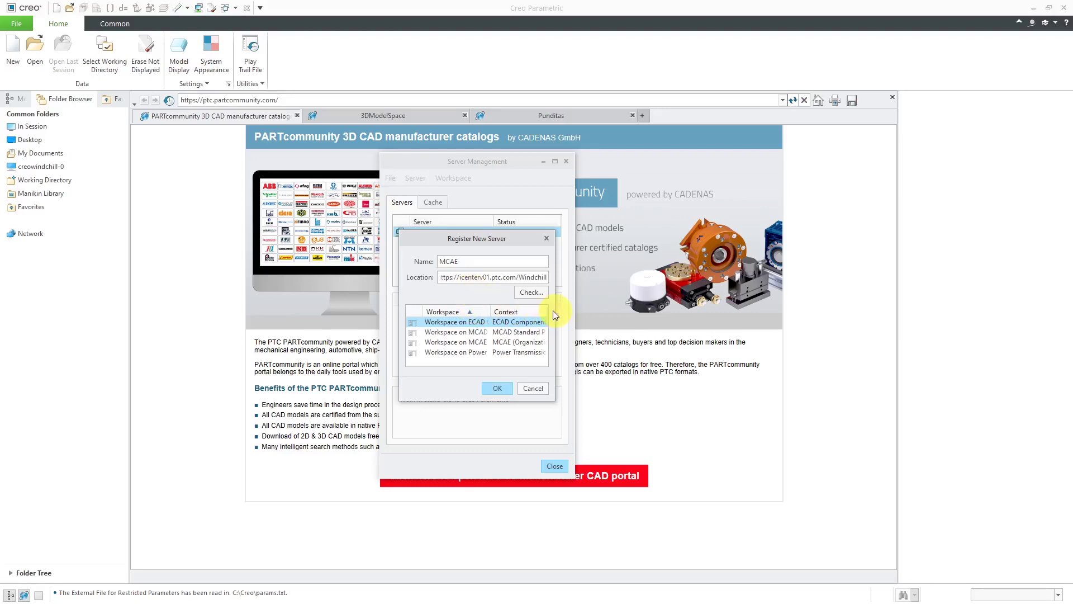
drag(556, 311, 632, 308)
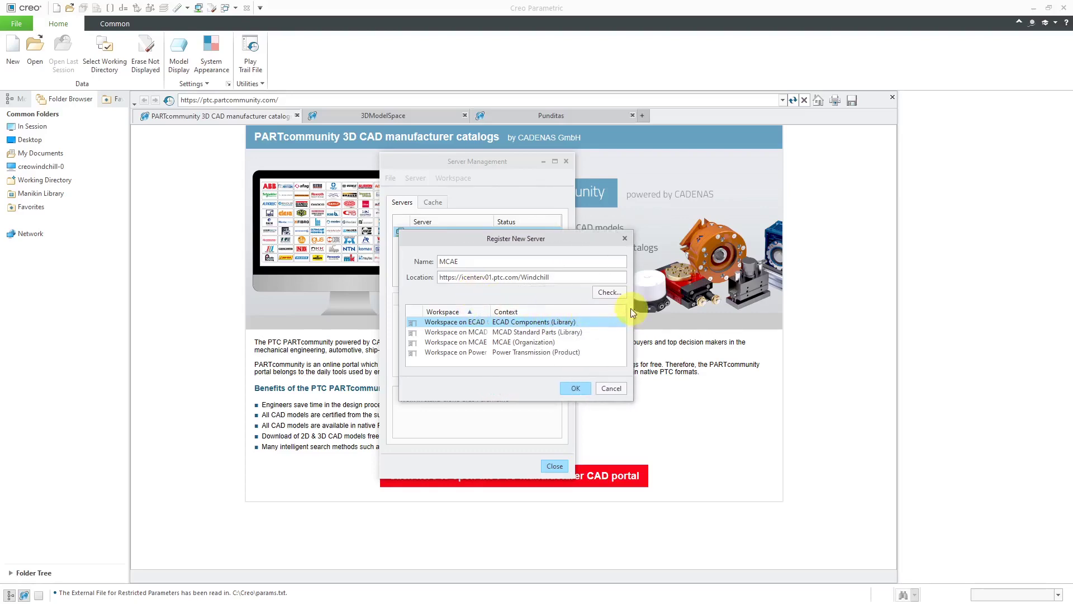
drag(492, 306, 542, 302)
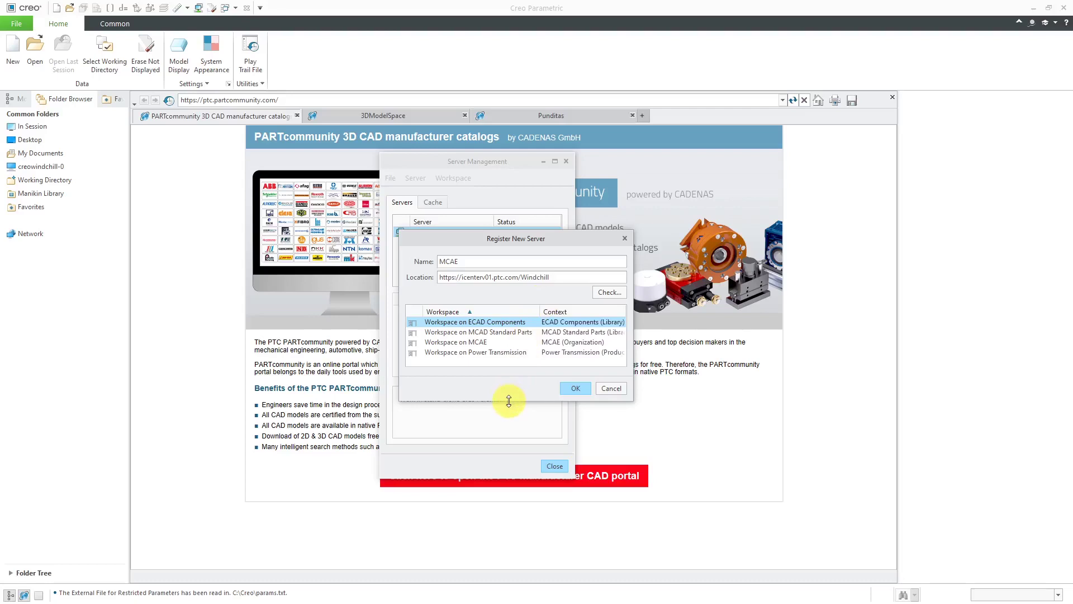
drag(508, 402, 501, 427)
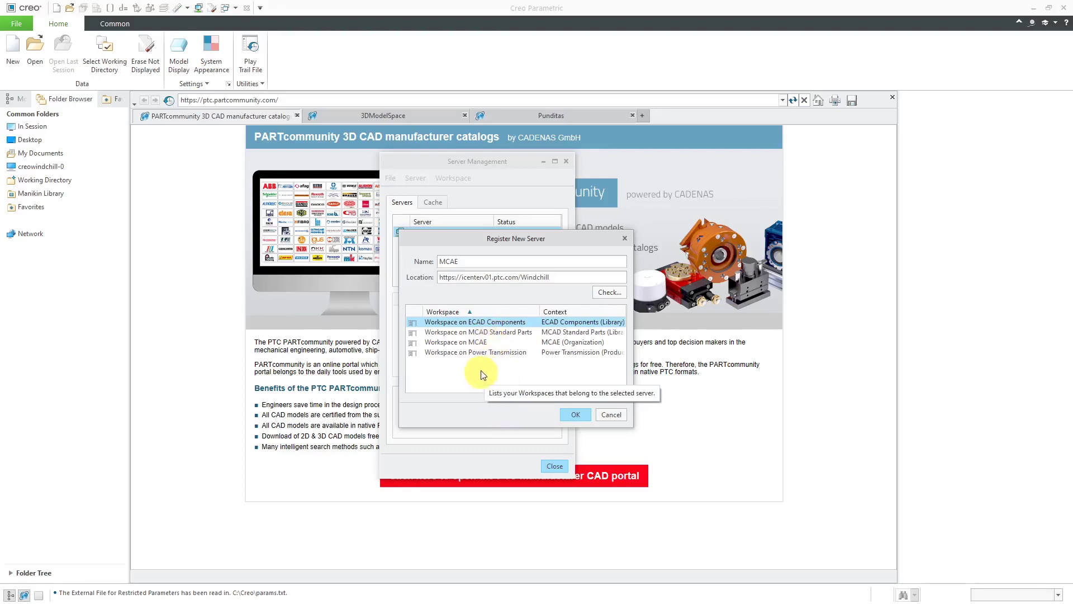
Step: Pick Workspace on Power Transmission as the workspace and confirm the MCAE registration
click(481, 343)
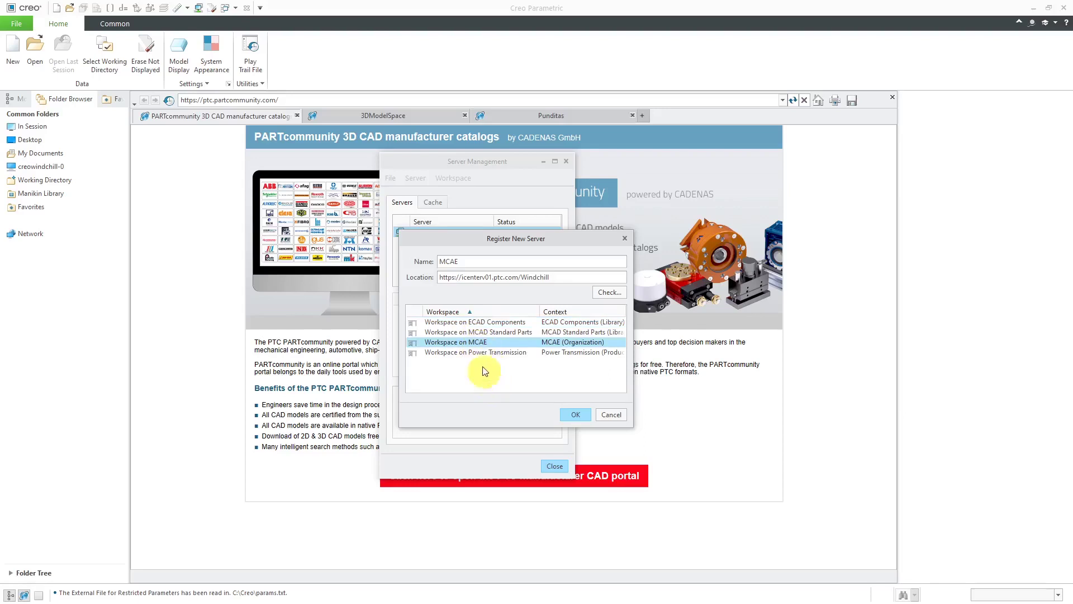
click(477, 334)
click(479, 353)
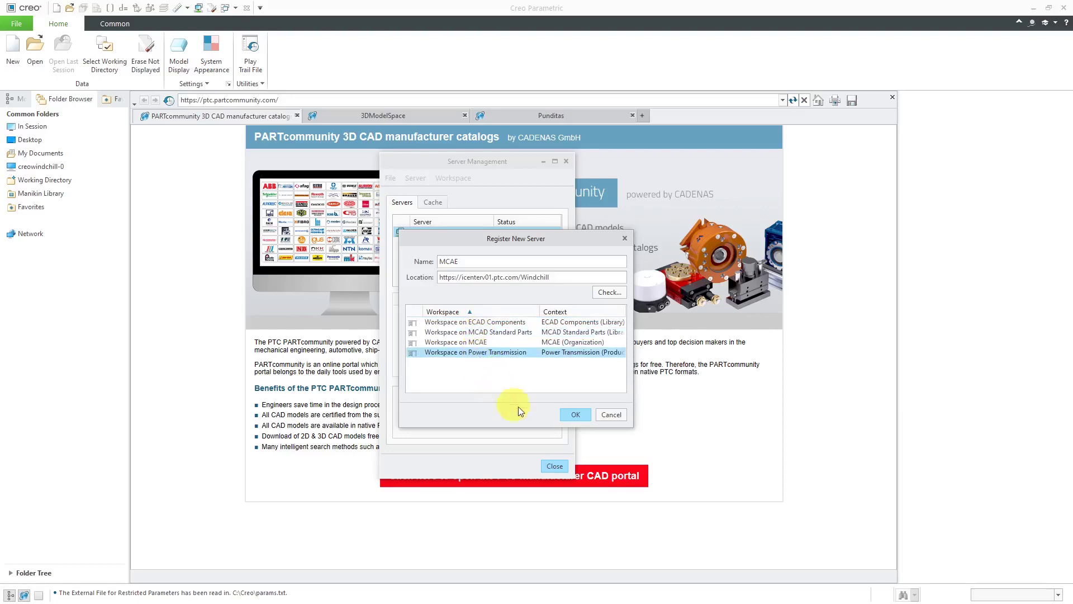
click(572, 416)
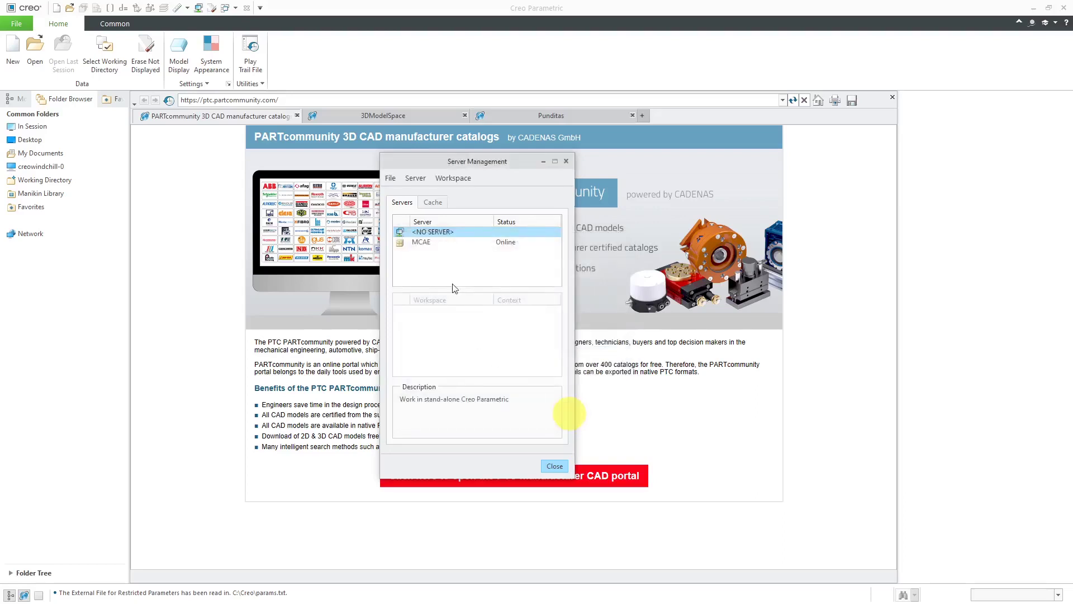
Step: Select the MCAE server row and widen the Workspace column to show full workspace names
click(427, 245)
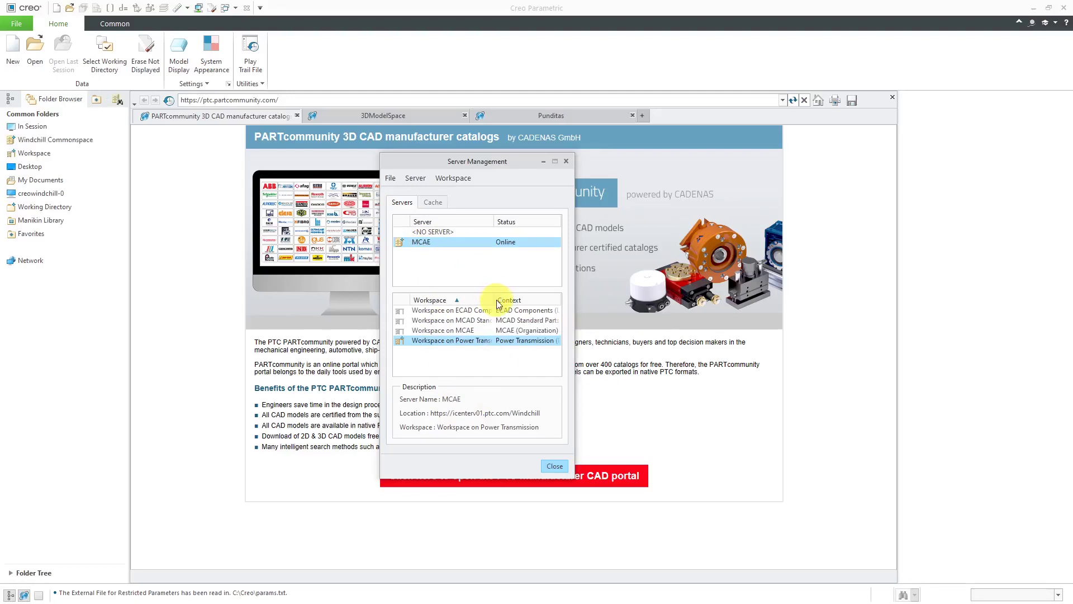
drag(495, 298, 523, 296)
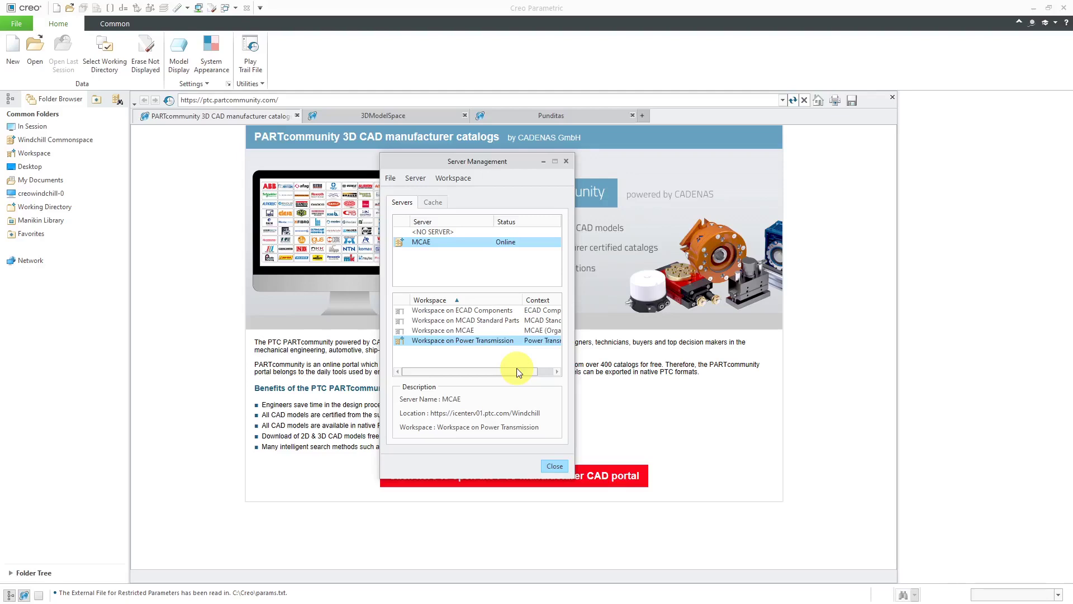
Step: Choose Workspace > New to create a new workspace on the MCAE server
click(463, 179)
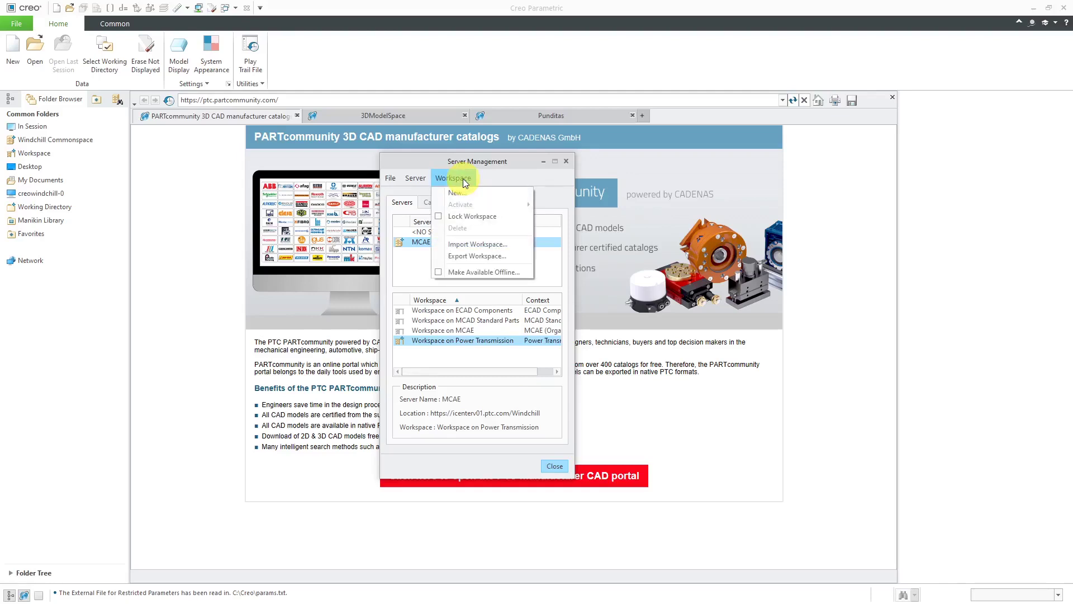
click(463, 193)
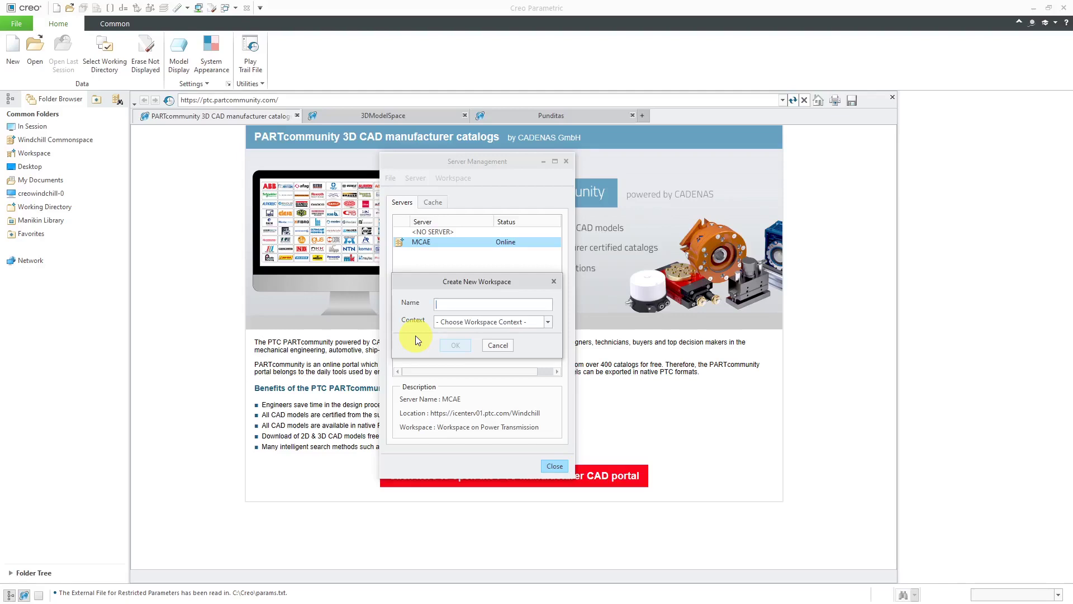
Step: Enter the name '2020 09 04 Power Transmission check-in' and choose context Power Transmission (Product)
text(2020)
text( 0)
text(9 04 pOWE)
key(BackSpace)
key(BackSpace)
key(BackSpace)
key(BackSpace)
key(BackSpace)
text(Power Transmission check-in)
click(547, 323)
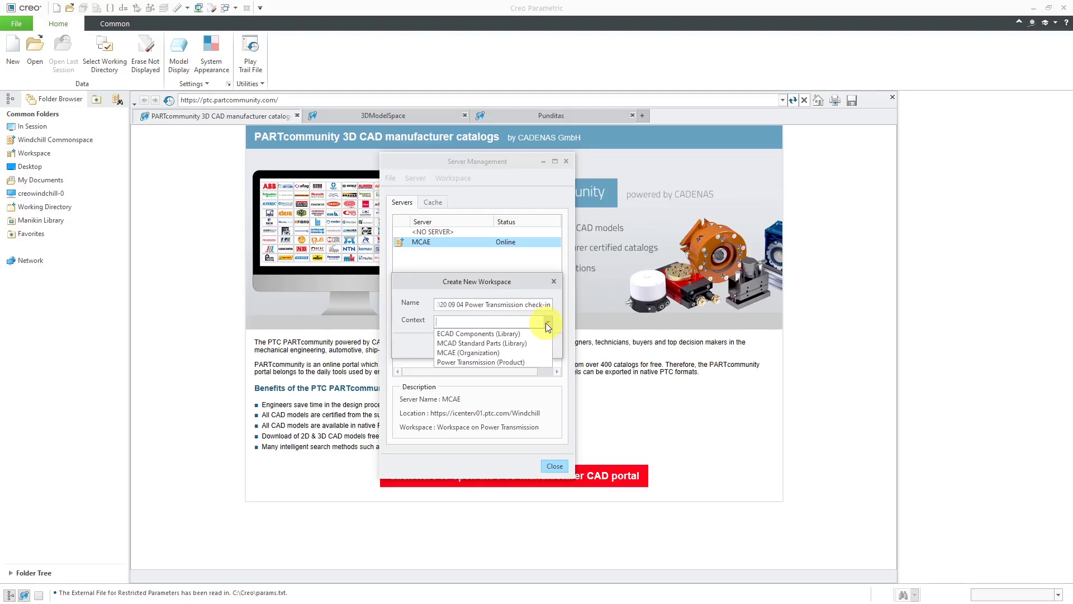
click(529, 361)
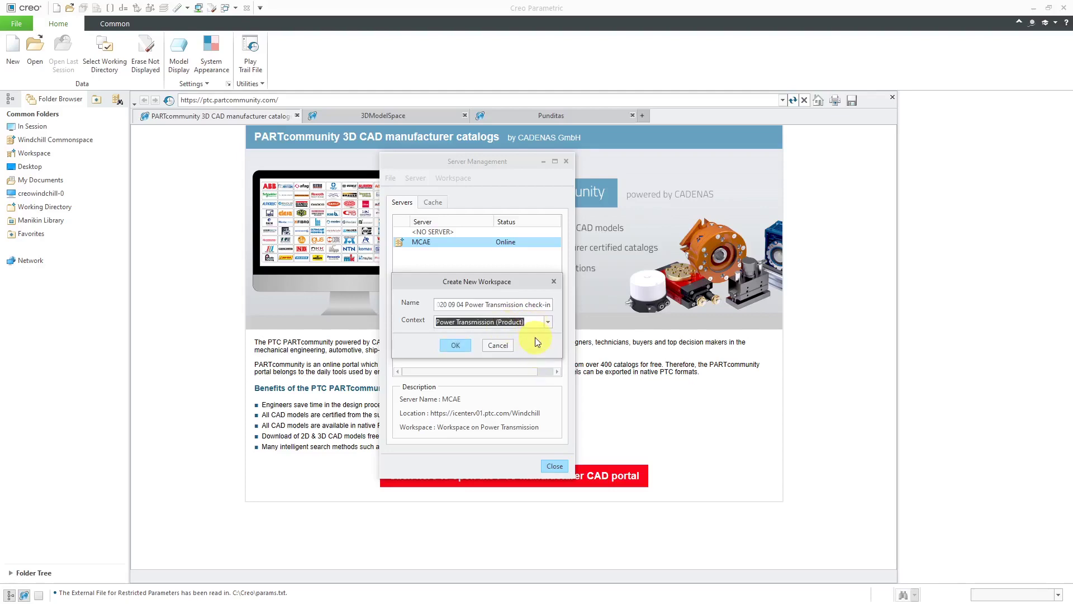
Step: Confirm creation of the 2020 09 04 Power Transmission check-in workspace with OK
click(457, 344)
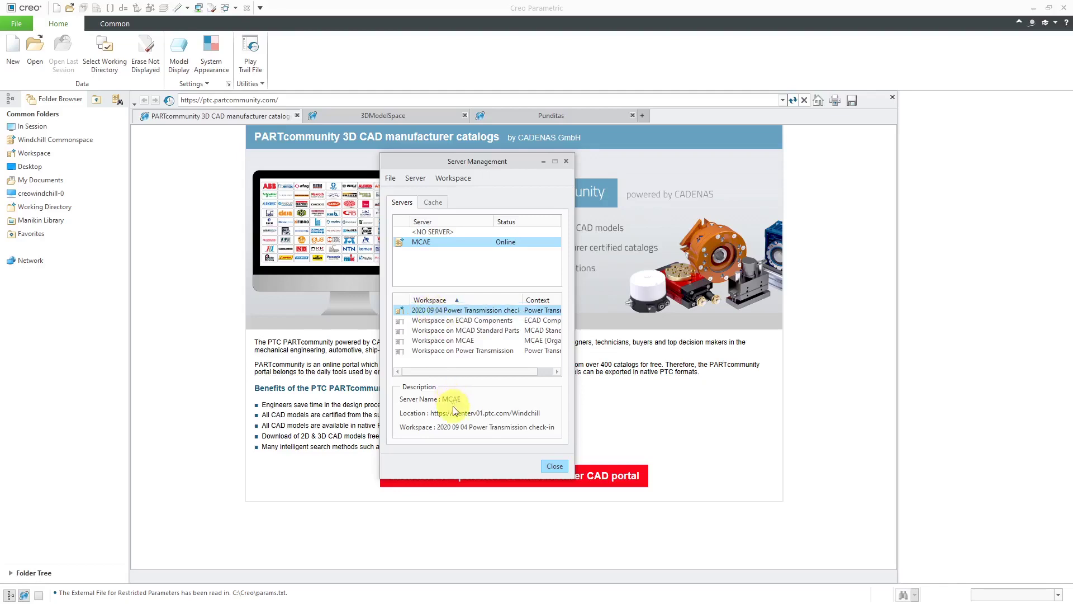
Step: Close the Server Management dialog
click(553, 467)
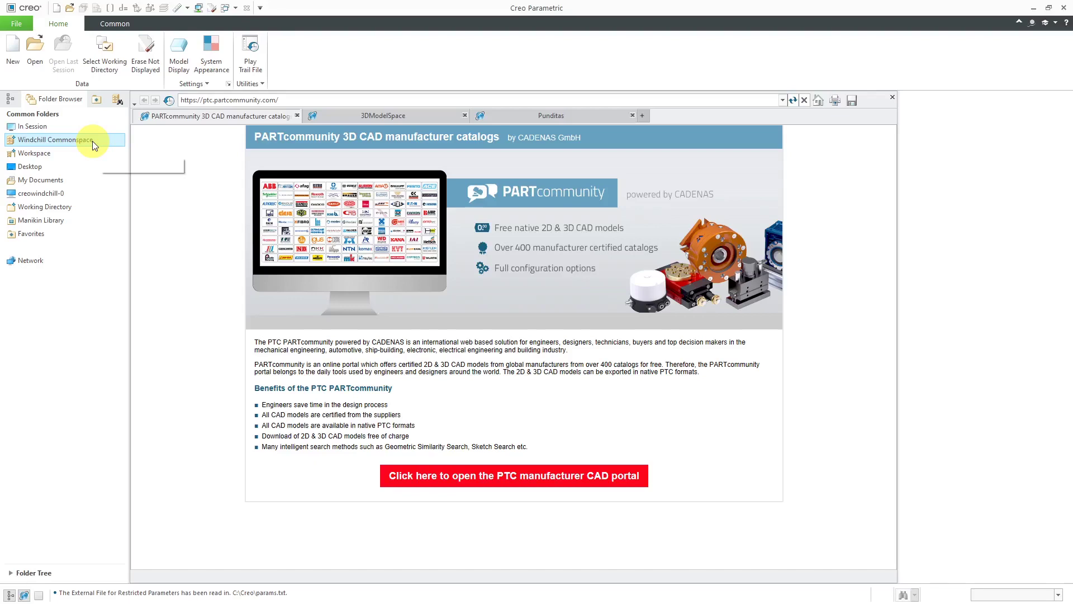
Step: Open the Workspace folder under Common Folders to view the new workspace's empty object list
click(46, 159)
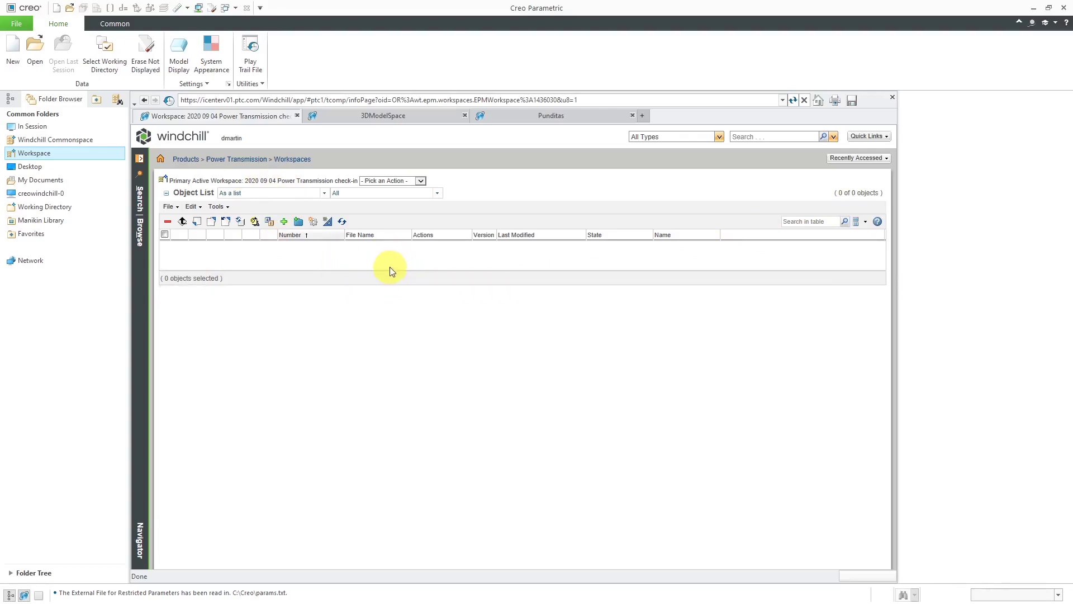
Step: Close the embedded Windchill browser so only the empty graphics area and Workspace folder browser remain
click(893, 98)
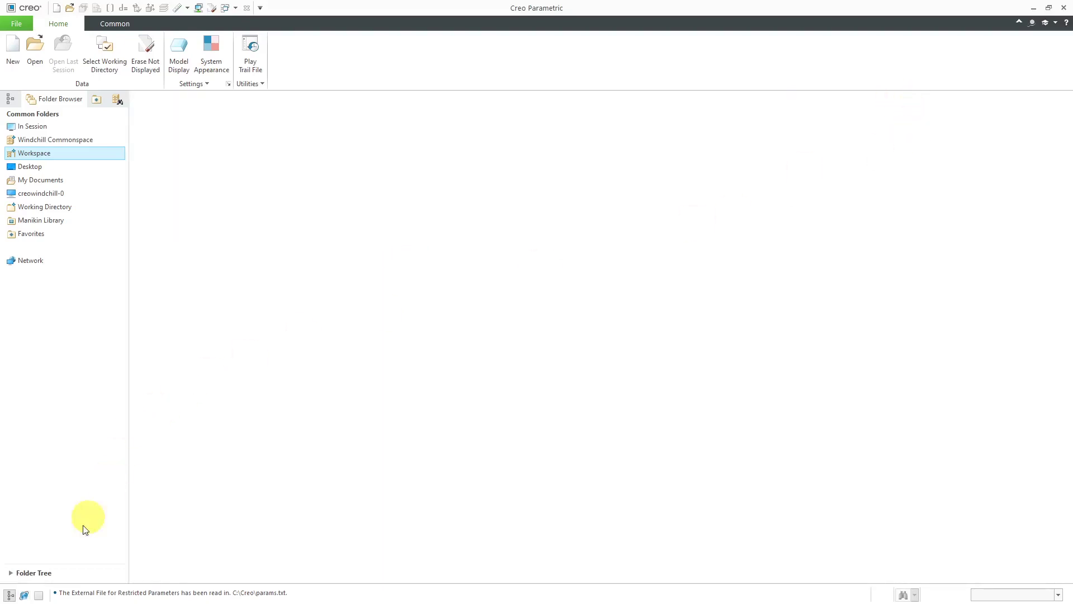
click(24, 595)
click(25, 597)
click(25, 596)
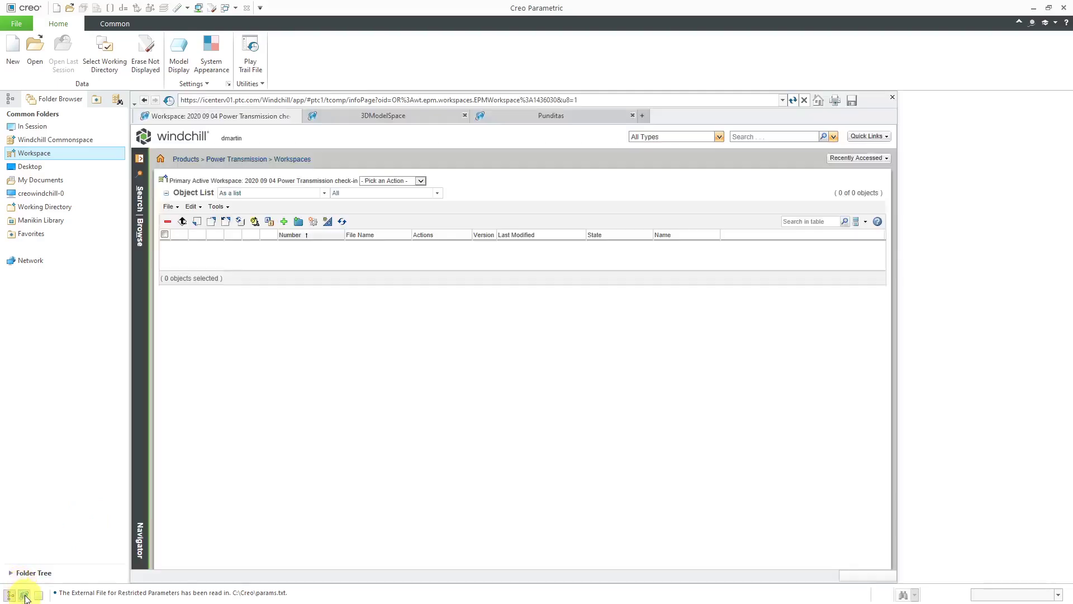
click(25, 595)
click(25, 595)
click(25, 596)
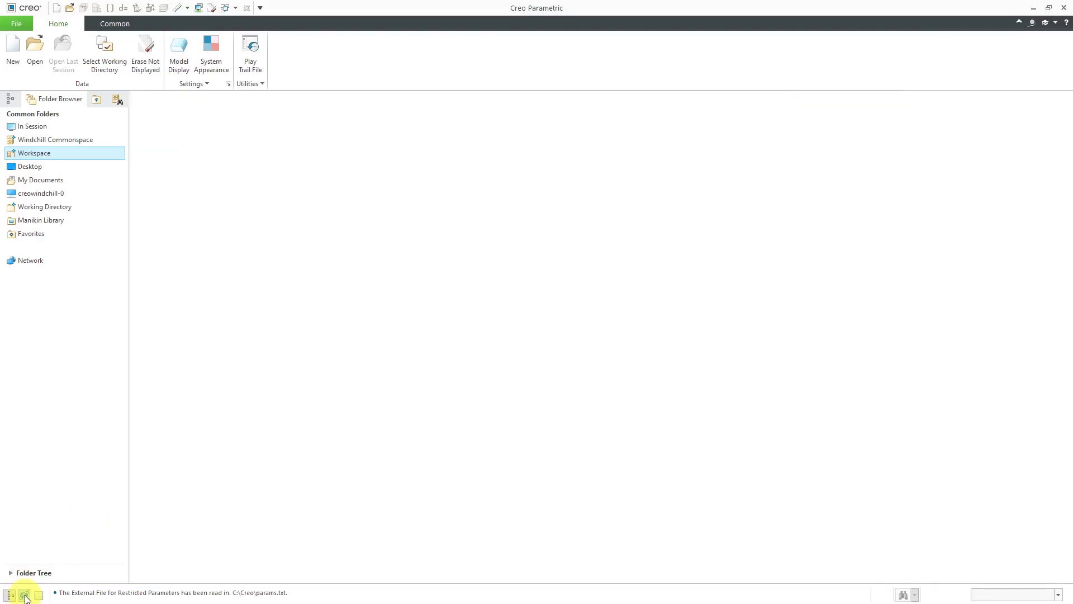
click(24, 595)
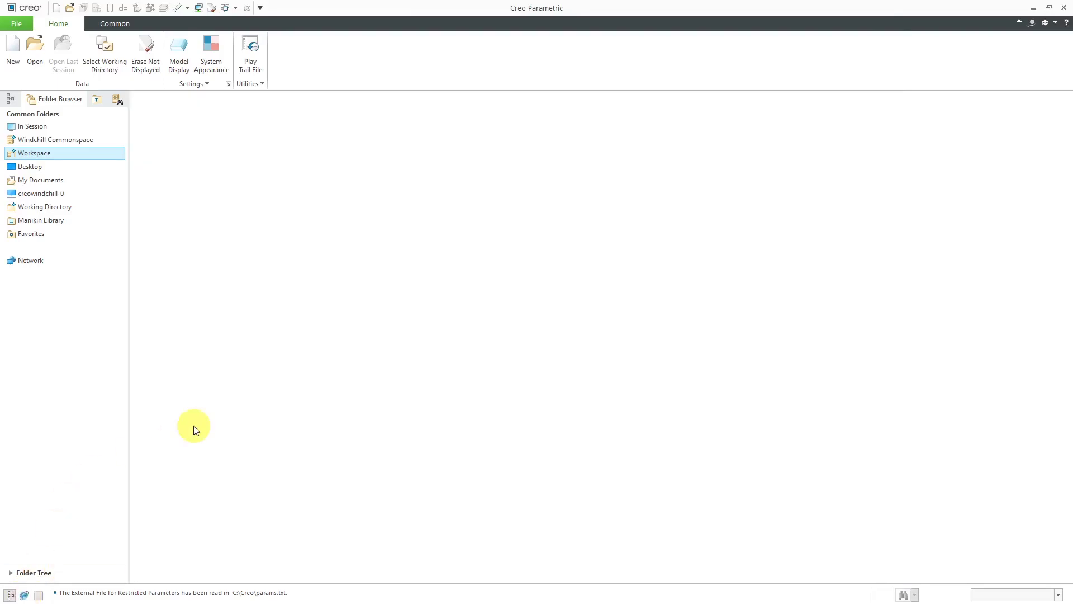